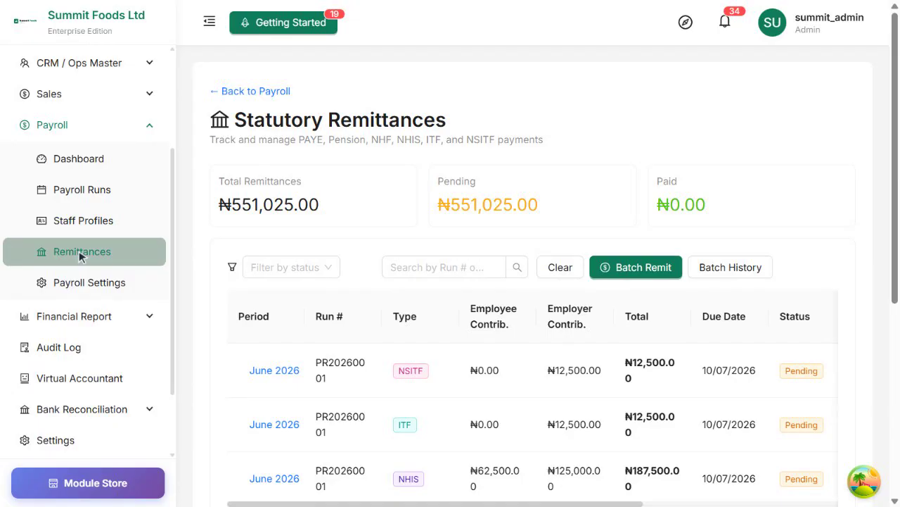
- Start marking the June 2026 PAYE remittance as paid, with Bank Account (Cash) as the payment account
{"action": "scroll", "coordinate": [78, 256], "scroll_direction": "down", "scroll_amount": 5}
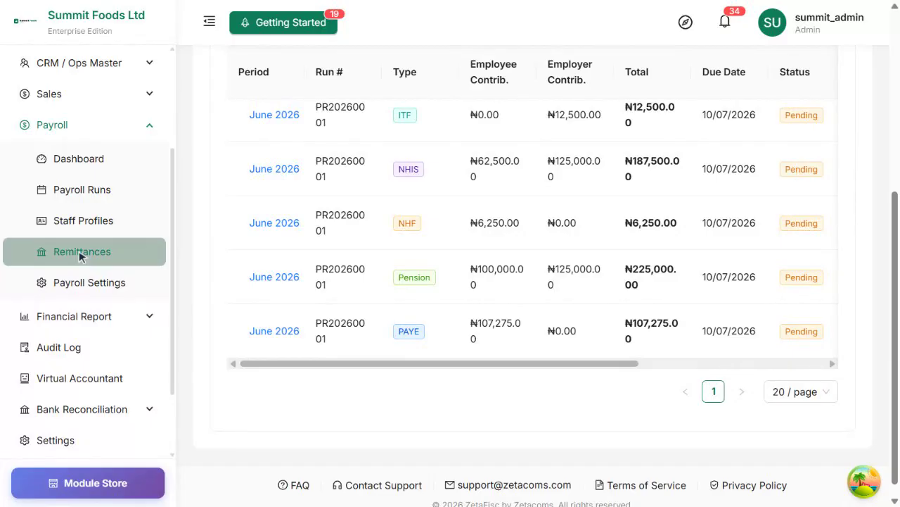
{"action": "scroll", "coordinate": [531, 225], "scroll_direction": "right", "scroll_amount": 5}
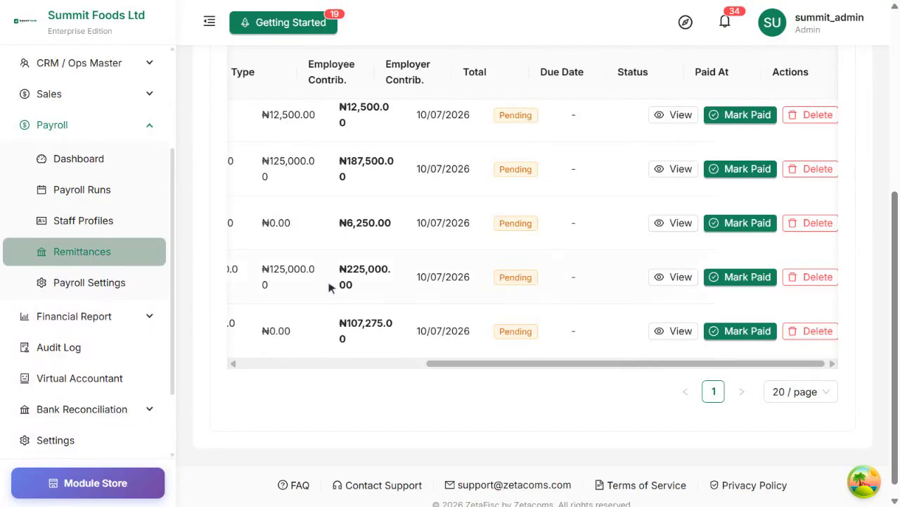
{"action": "left_click", "coordinate": [739, 332]}
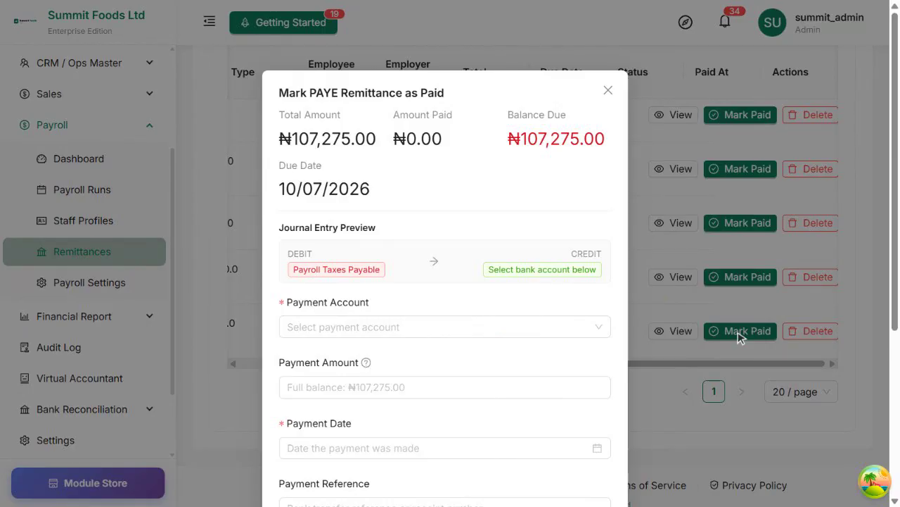
{"action": "left_click", "coordinate": [485, 328]}
{"action": "type", "text": "Bank Account"}
{"action": "left_click", "coordinate": [474, 300]}
- Set the payment date to 2026-06-17 and the reference to PAYE-FIRS-JUN2026, then record the PAYE payment for the full balance
{"action": "scroll", "coordinate": [477, 308], "scroll_direction": "down", "scroll_amount": 3}
{"action": "left_click", "coordinate": [412, 254]}
{"action": "left_click", "coordinate": [386, 121]}
{"action": "left_click", "coordinate": [404, 317]}
{"action": "type", "text": "PAYE-FIRS-JUN2026"}
{"action": "scroll", "coordinate": [404, 320], "scroll_direction": "up", "scroll_amount": 3}
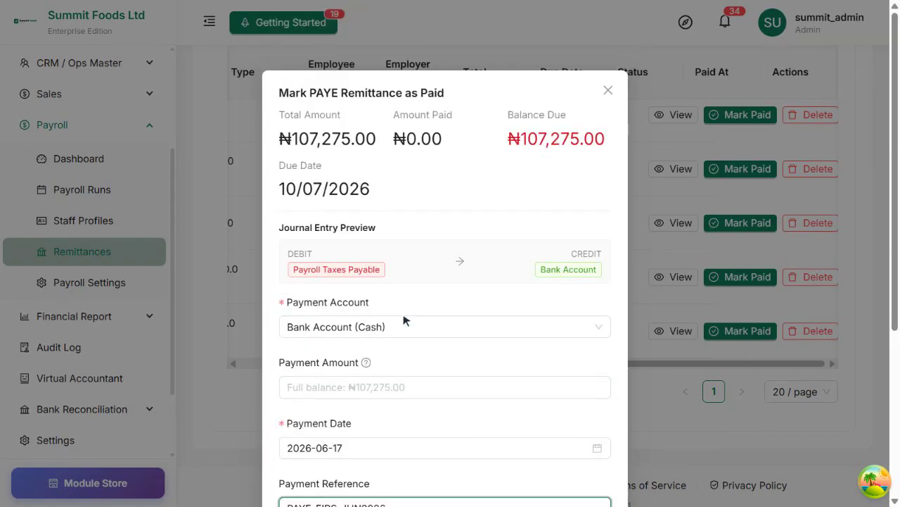
{"action": "scroll", "coordinate": [404, 320], "scroll_direction": "down", "scroll_amount": 3}
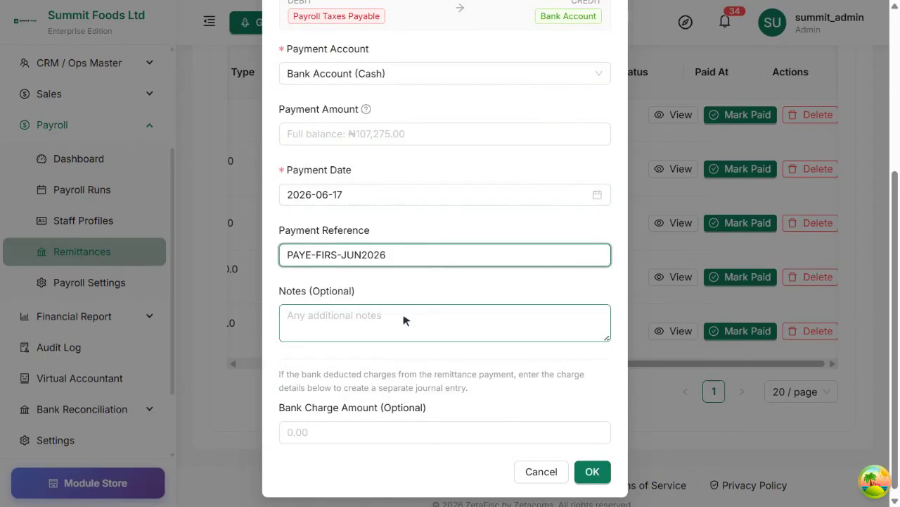
{"action": "scroll", "coordinate": [404, 320], "scroll_direction": "down", "scroll_amount": 1}
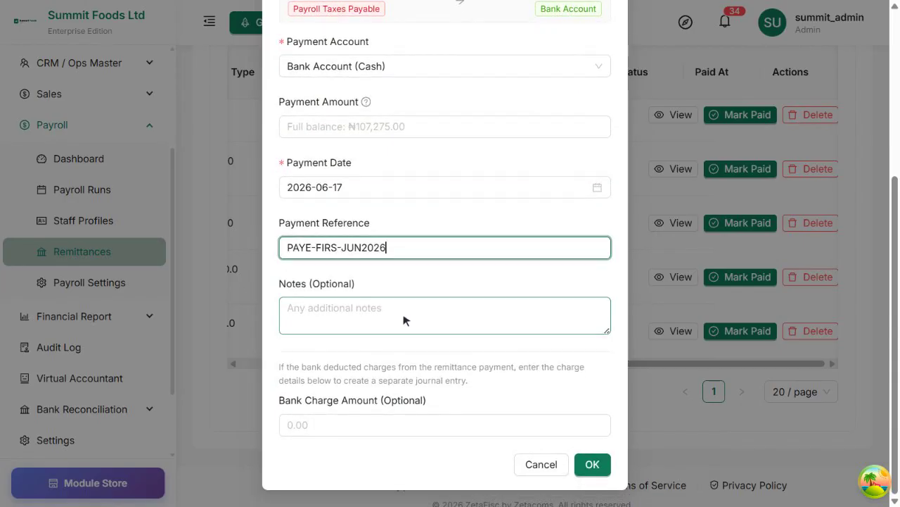
{"action": "left_click", "coordinate": [599, 469]}
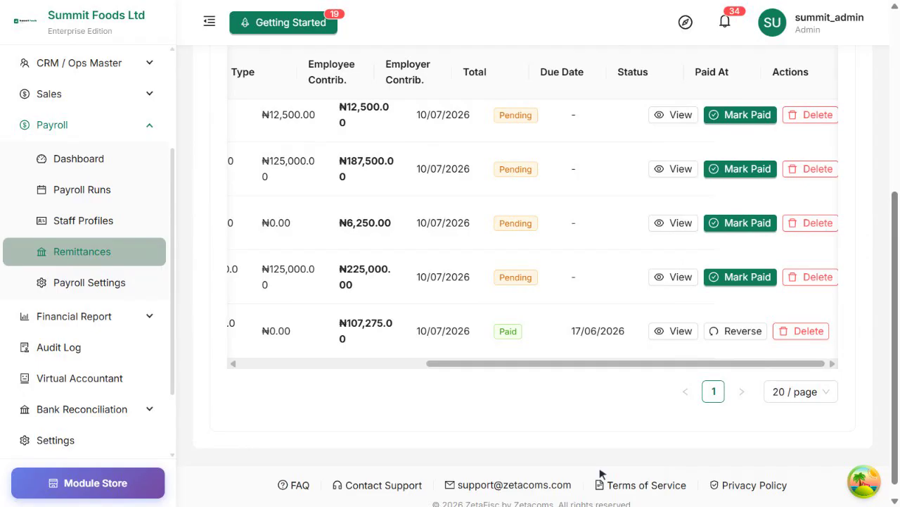
- Review the paid PAYE remittance's amounts, payment history and journal entries, then close its details
{"action": "left_click", "coordinate": [672, 333]}
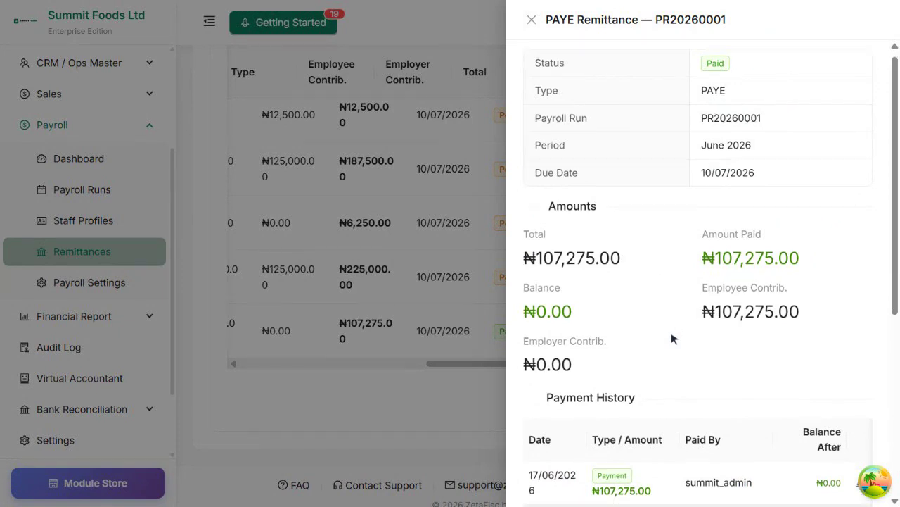
{"action": "scroll", "coordinate": [672, 339], "scroll_direction": "down", "scroll_amount": 3}
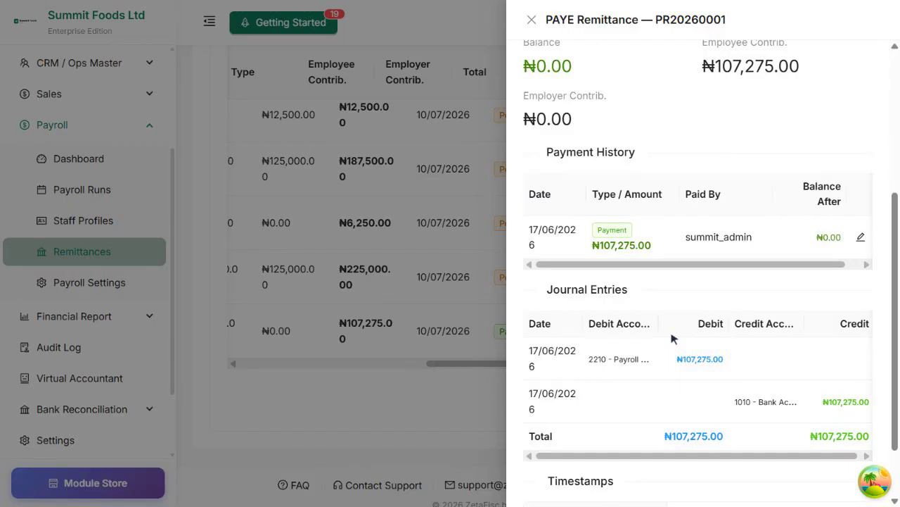
{"action": "left_click", "coordinate": [532, 20]}
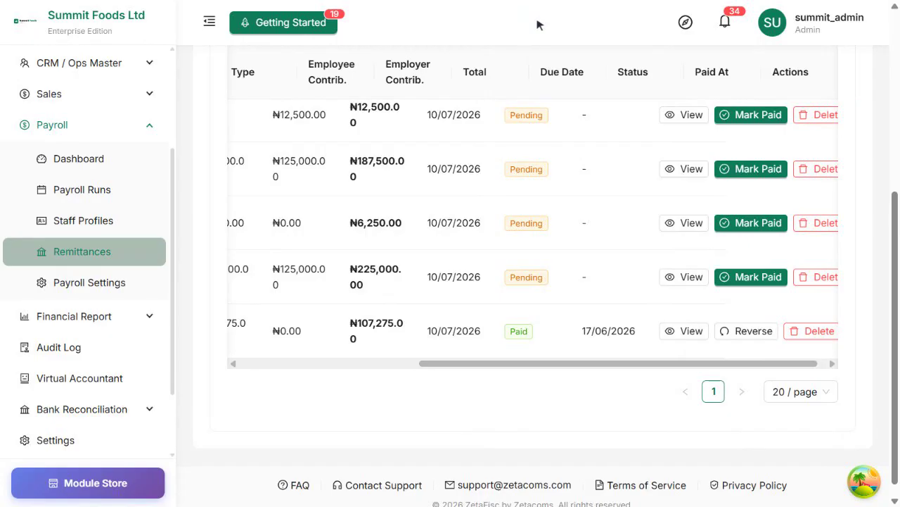
- Start a batch remittance grouped by payroll run and select the June 2026 run
{"action": "scroll", "coordinate": [537, 24], "scroll_direction": "up", "scroll_amount": 3}
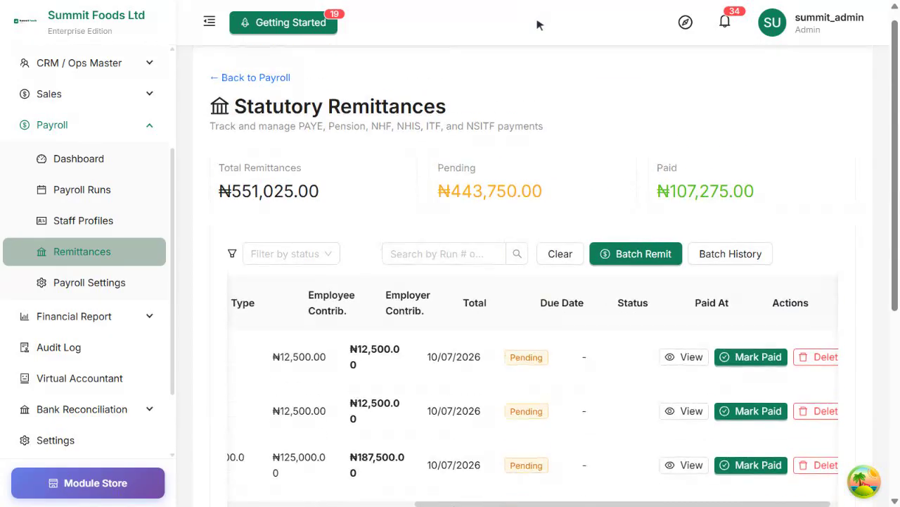
{"action": "left_click", "coordinate": [647, 258]}
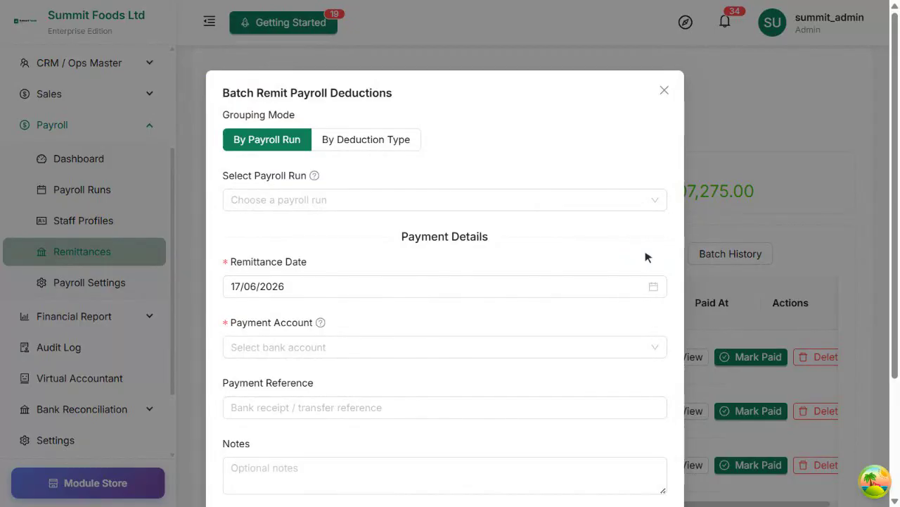
{"action": "left_click", "coordinate": [430, 204]}
{"action": "type", "text": "June"}
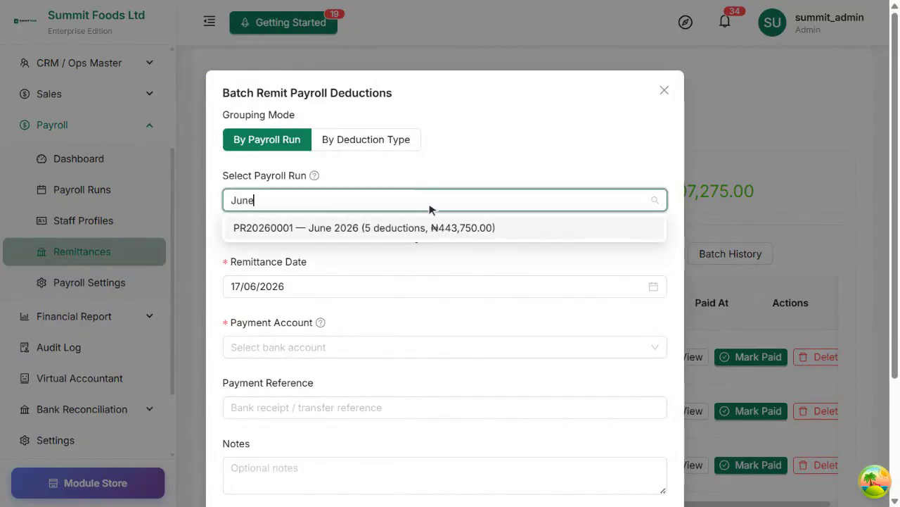
{"action": "left_click", "coordinate": [513, 228]}
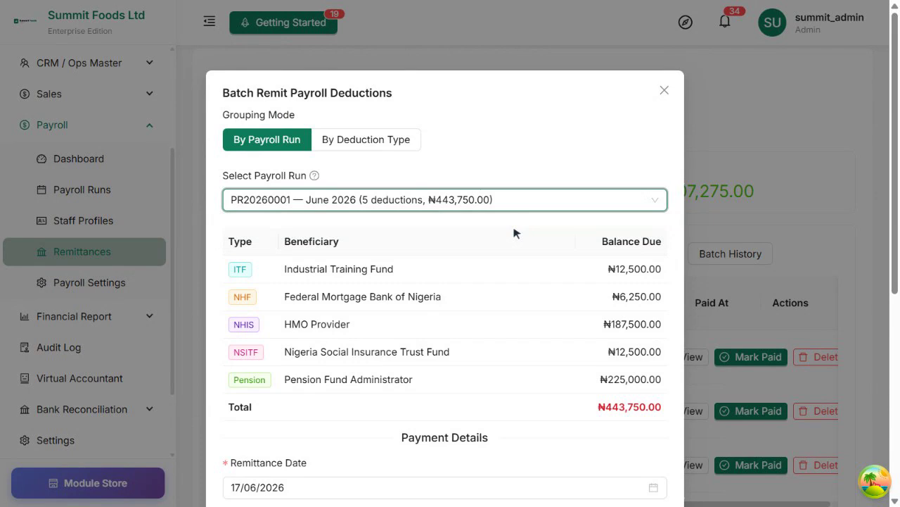
- Set the batch's payment account to 1010 - Bank Account and its payment reference to PAYROLL-STAT-JUN2026
{"action": "scroll", "coordinate": [513, 233], "scroll_direction": "down", "scroll_amount": 3}
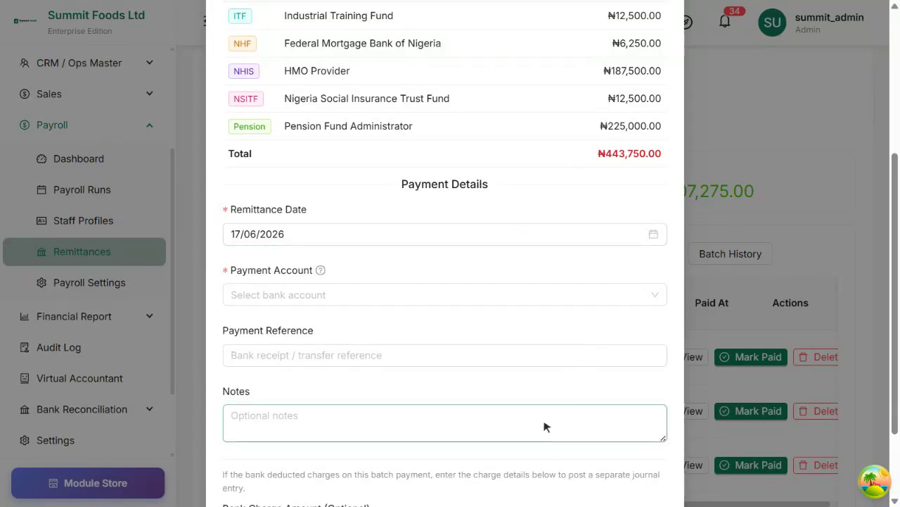
{"action": "left_click", "coordinate": [443, 299]}
{"action": "type", "text": "Bank Account"}
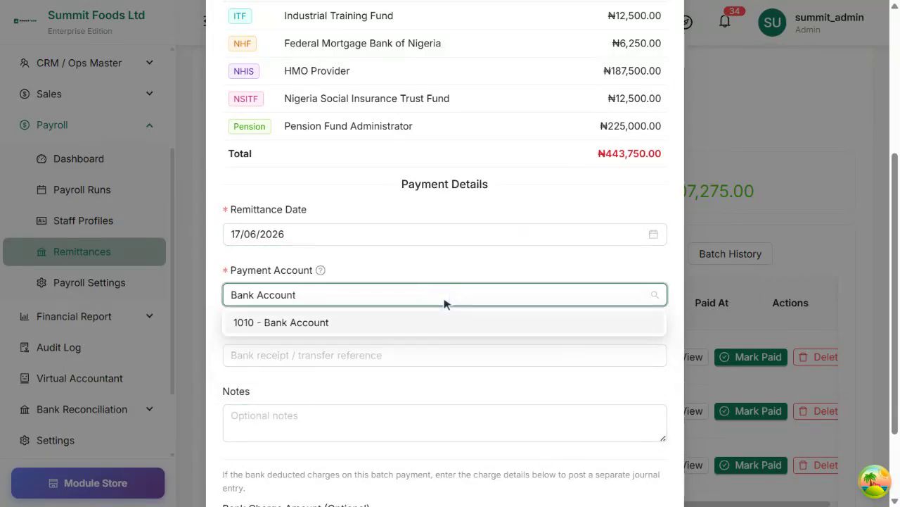
{"action": "left_click", "coordinate": [388, 324]}
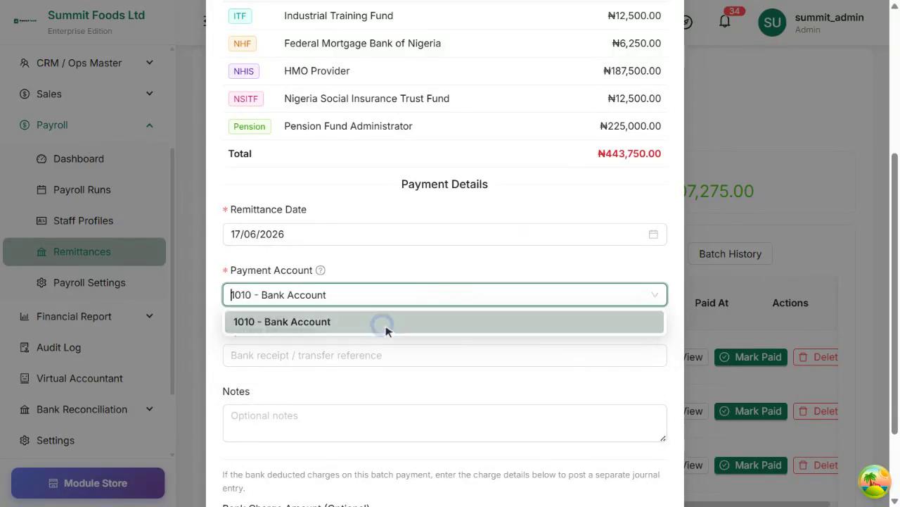
{"action": "scroll", "coordinate": [386, 328], "scroll_direction": "down", "scroll_amount": 2}
{"action": "left_click", "coordinate": [451, 256]}
{"action": "type", "text": "PAYROLL-STAT-JUN2026"}
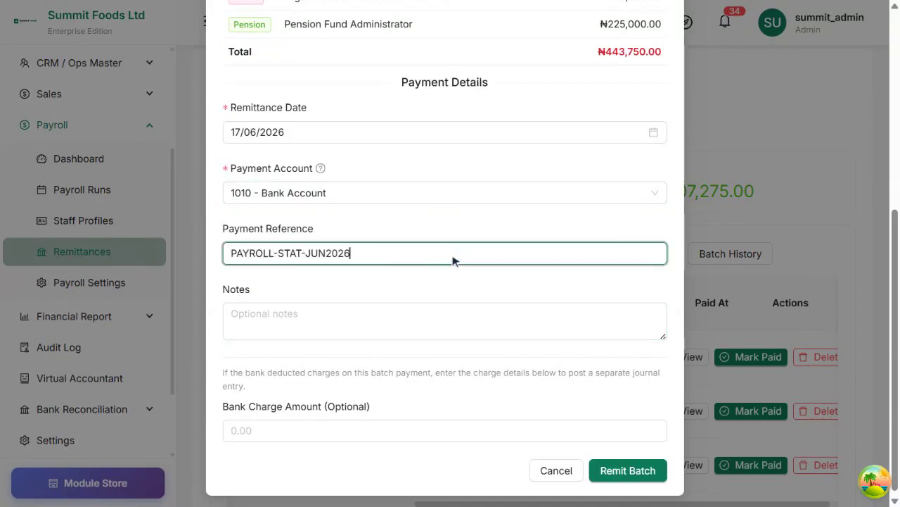
- Review the batch's deductions and payment details, then remit the batch
{"action": "scroll", "coordinate": [453, 261], "scroll_direction": "up", "scroll_amount": 5}
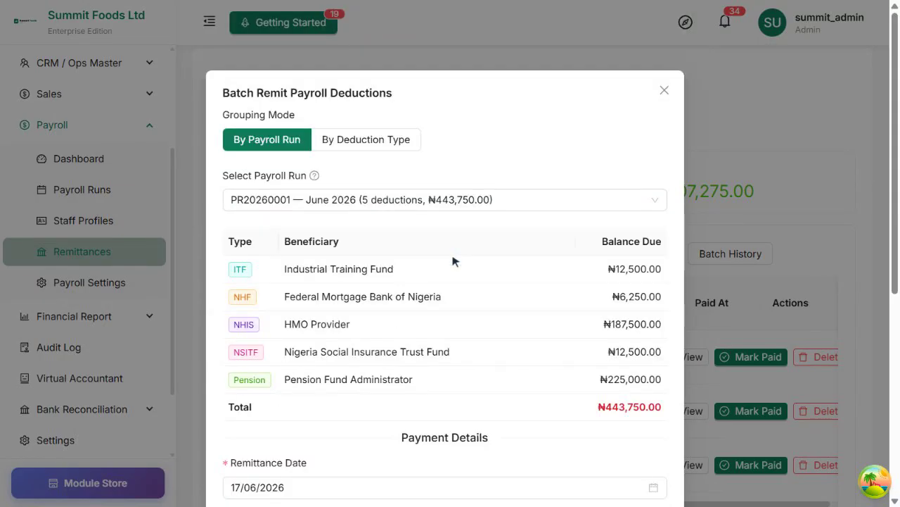
{"action": "scroll", "coordinate": [452, 261], "scroll_direction": "down", "scroll_amount": 5}
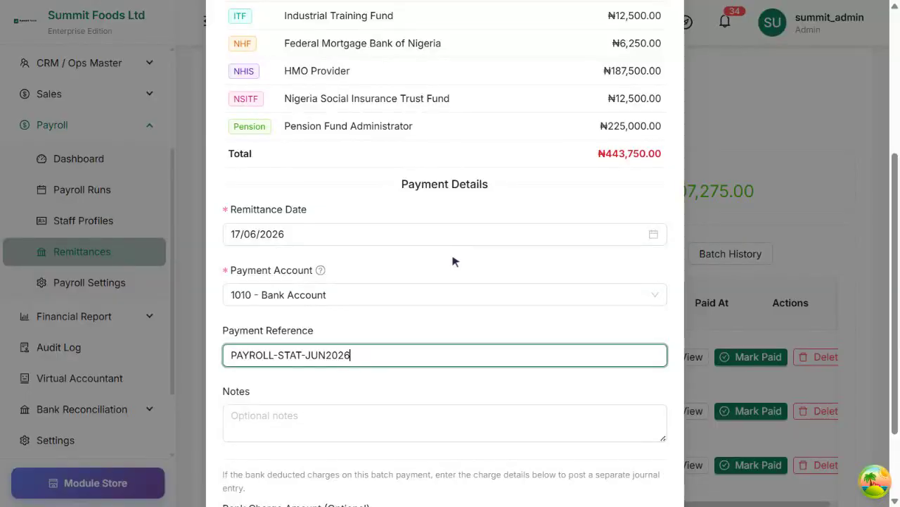
{"action": "scroll", "coordinate": [452, 260], "scroll_direction": "down", "scroll_amount": 2}
{"action": "left_click", "coordinate": [642, 470]}
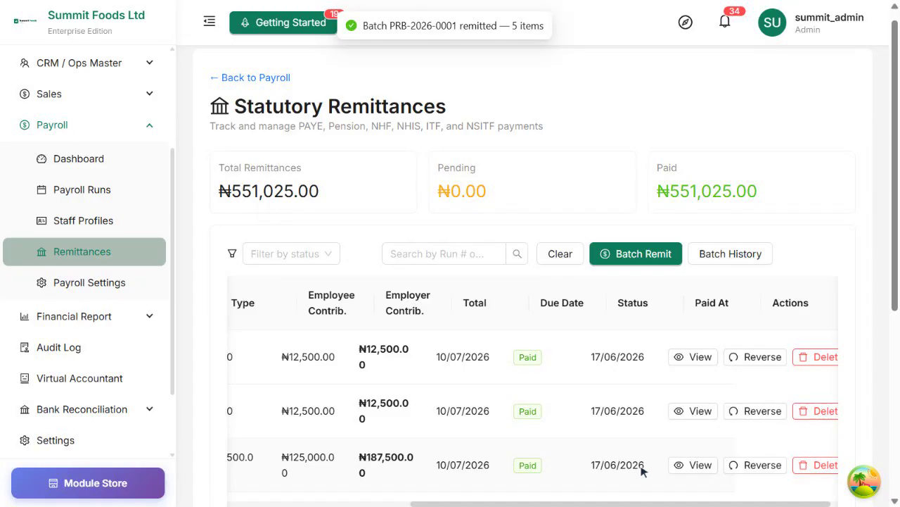
- Check the payment status of all statutory remittances and open the payroll remittance batch history
{"action": "scroll", "coordinate": [641, 472], "scroll_direction": "up", "scroll_amount": 1}
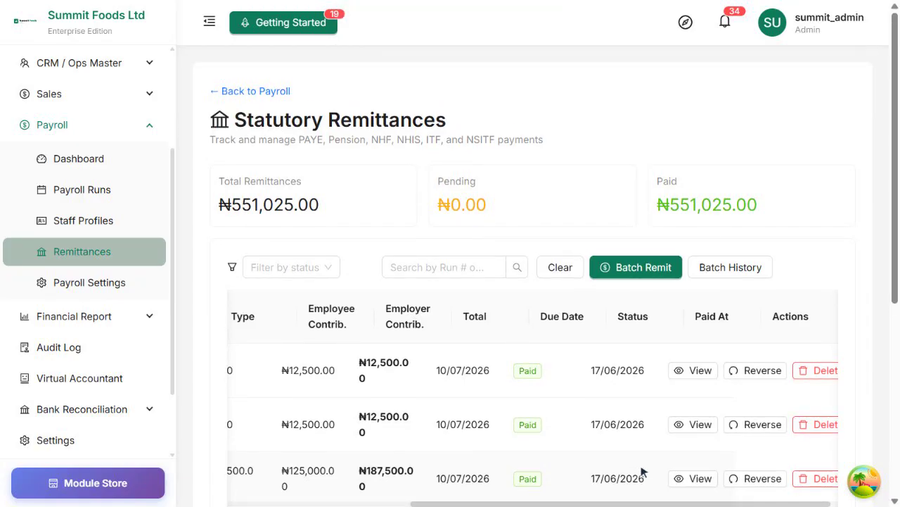
{"action": "scroll", "coordinate": [641, 471], "scroll_direction": "down", "scroll_amount": 5}
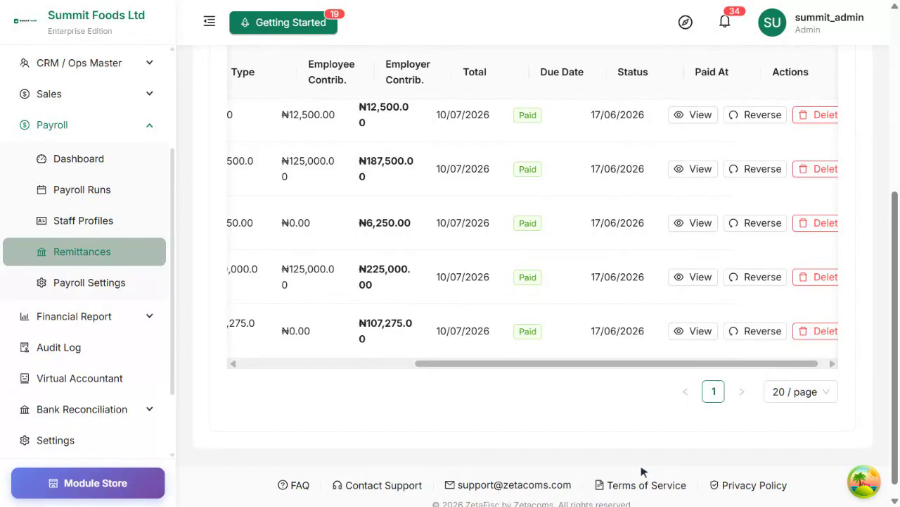
{"action": "scroll", "coordinate": [641, 472], "scroll_direction": "up", "scroll_amount": 5}
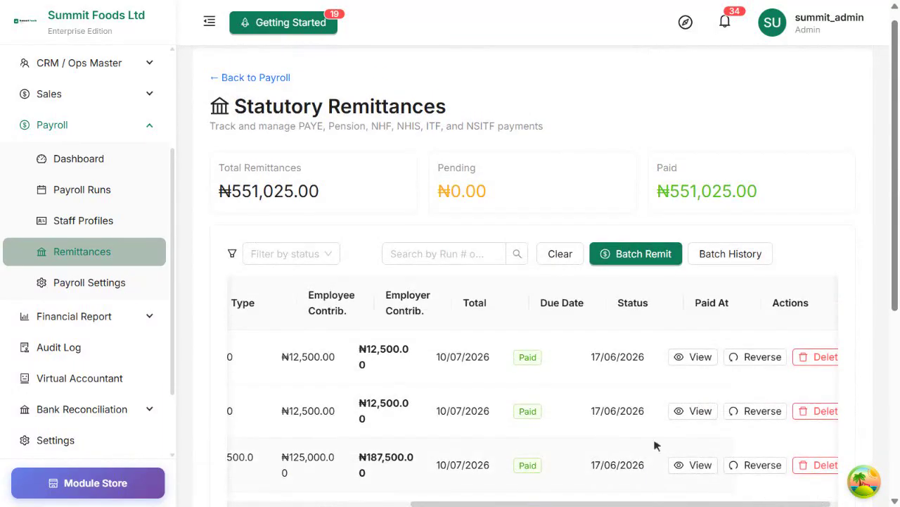
{"action": "left_click", "coordinate": [745, 254]}
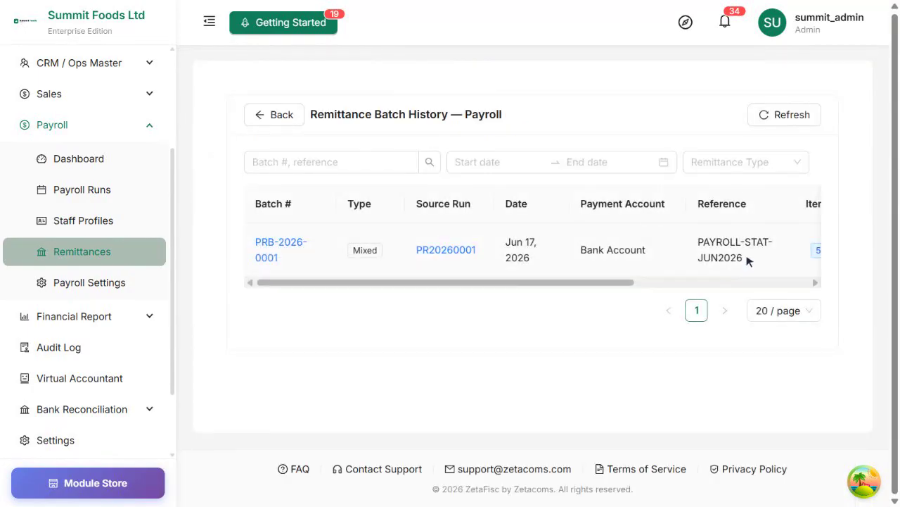